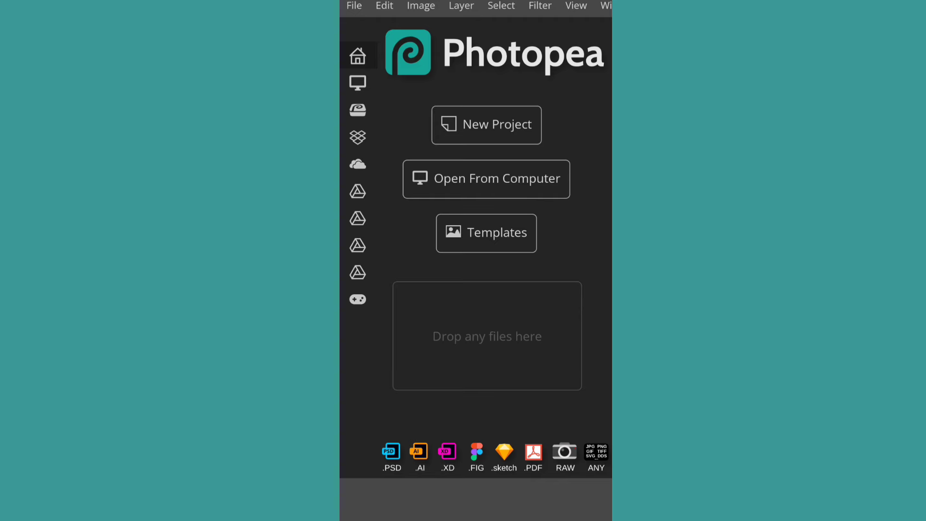
# - Open the photo of the woman in yellow on a grassy mound from the phone's media picker
pyautogui.click(351, 6)
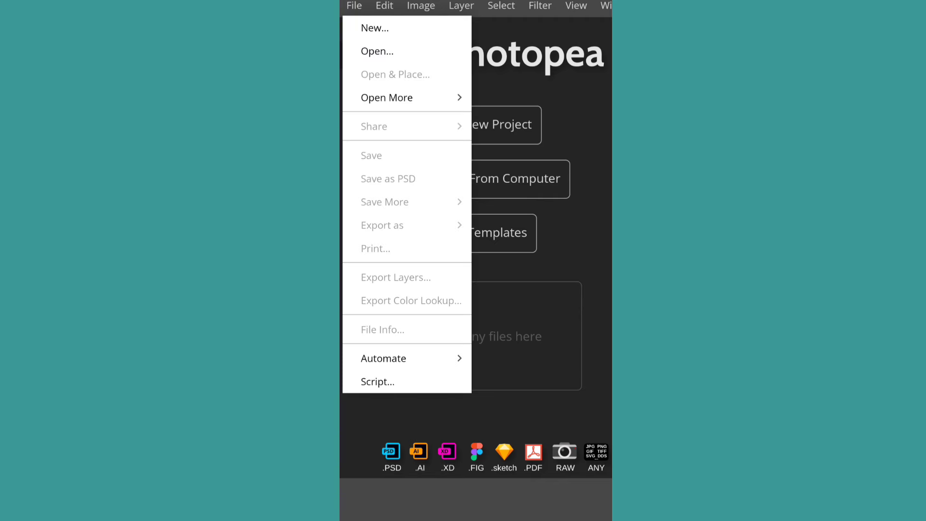
pyautogui.click(364, 49)
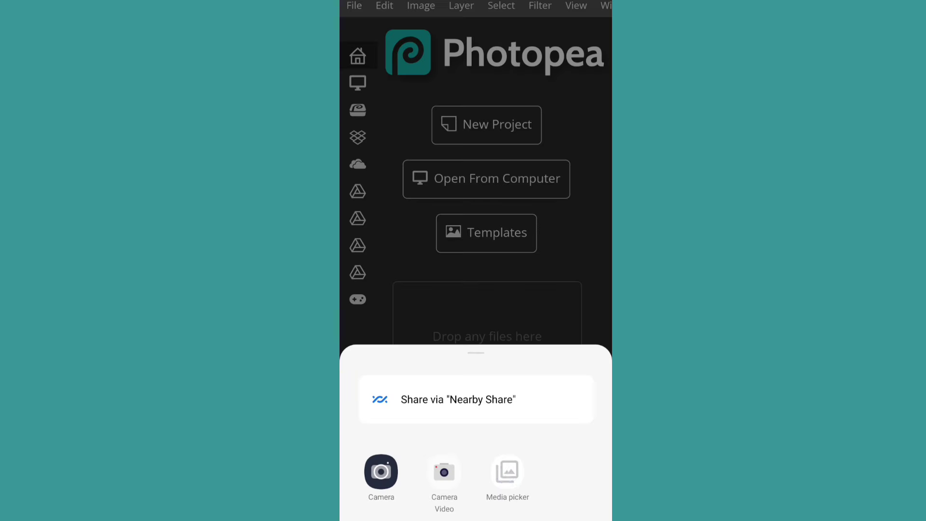
pyautogui.click(504, 471)
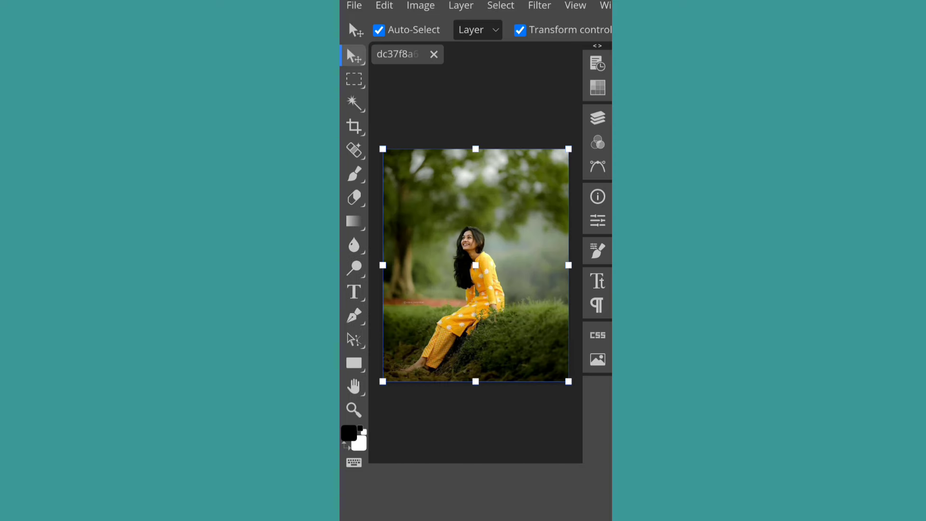
# - Zoom in and out to inspect the photo, then show the layer list with its single Background layer
pyautogui.click(354, 387)
pyautogui.scroll(5, 443, 280)
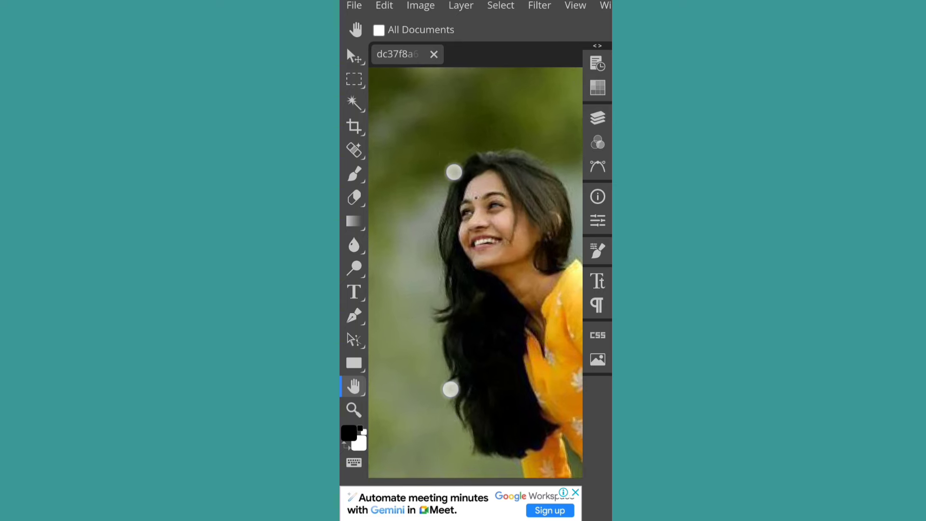
pyautogui.scroll(-5, 454, 270)
pyautogui.scroll(2, 424, 225)
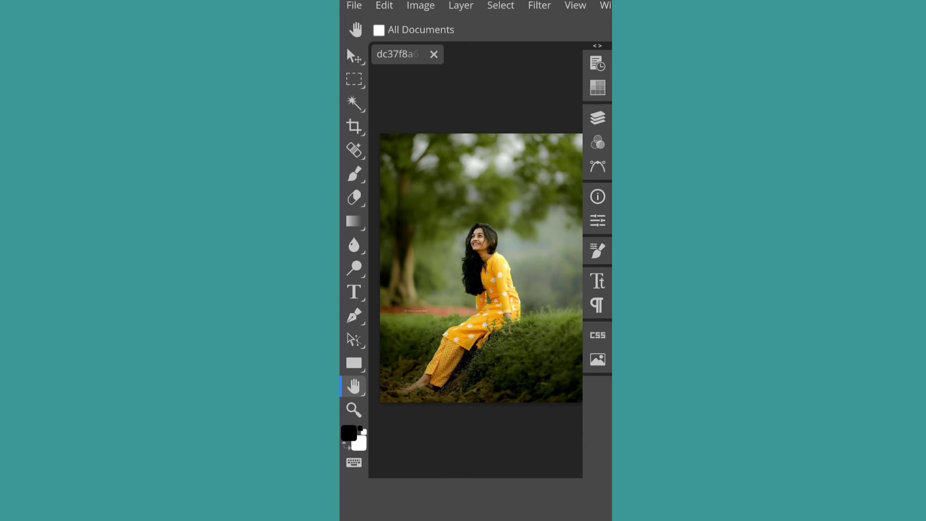
pyautogui.click(597, 117)
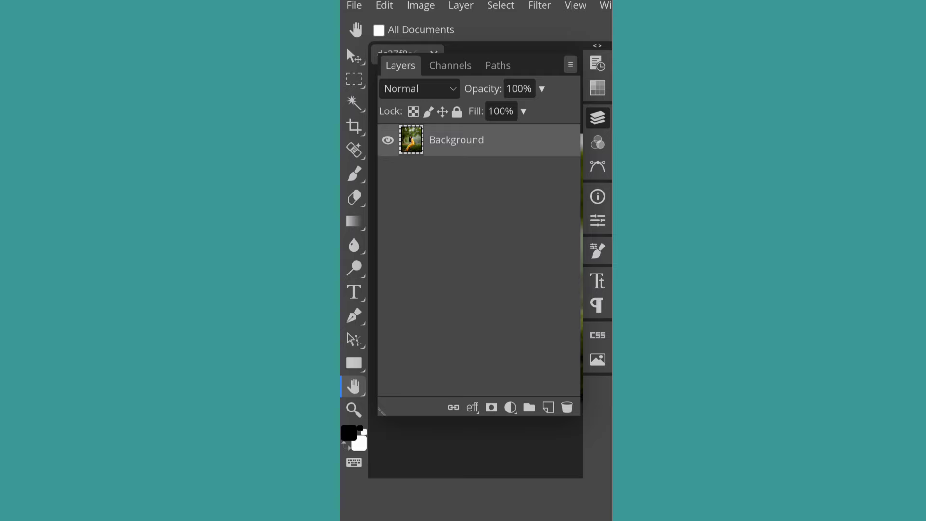
# - Add a Hue/Saturation adjustment layer and raise Green saturation to 41
pyautogui.click(510, 407)
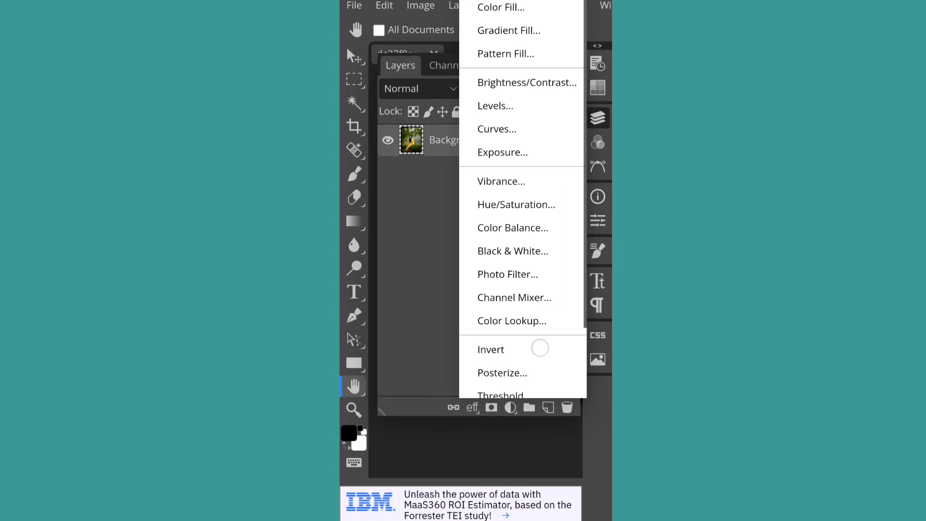
pyautogui.moveTo(540, 347); pyautogui.dragTo(566, 180)
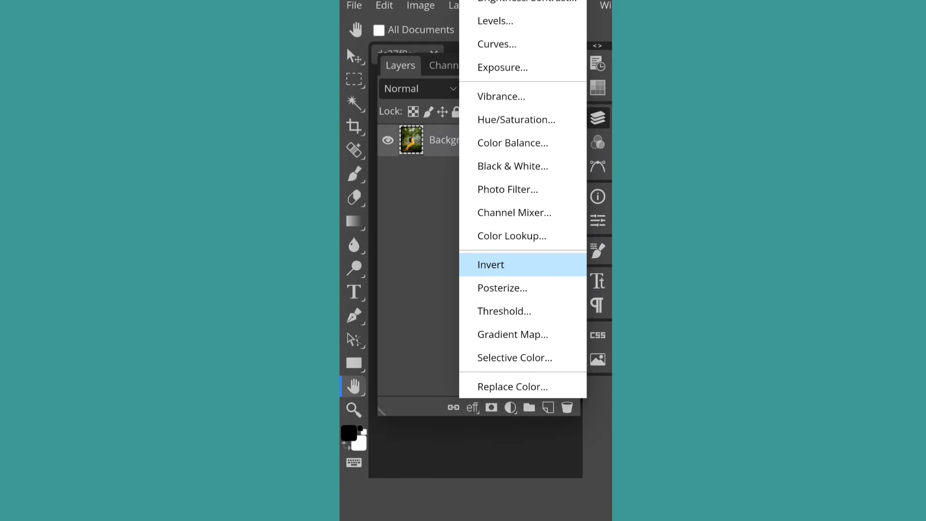
pyautogui.click(522, 121)
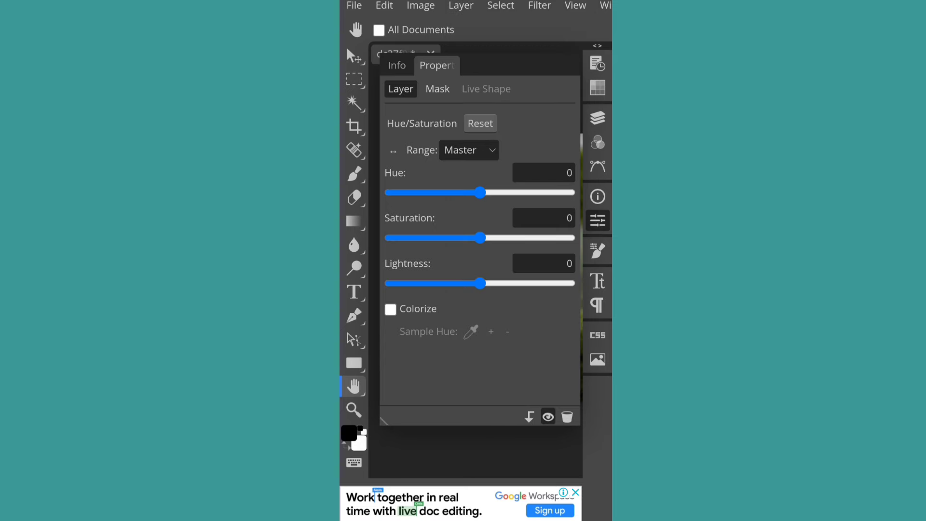
pyautogui.moveTo(441, 451); pyautogui.dragTo(487, 453)
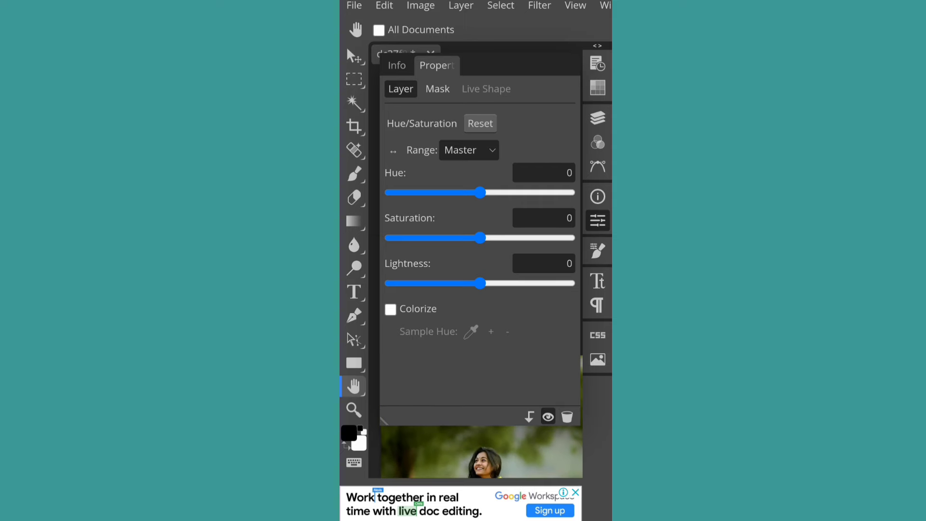
pyautogui.click(477, 148)
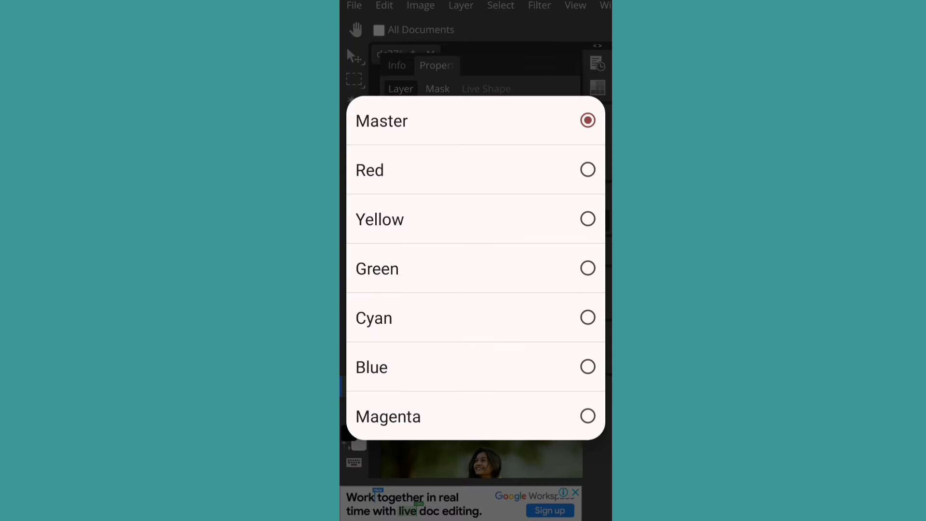
pyautogui.click(522, 268)
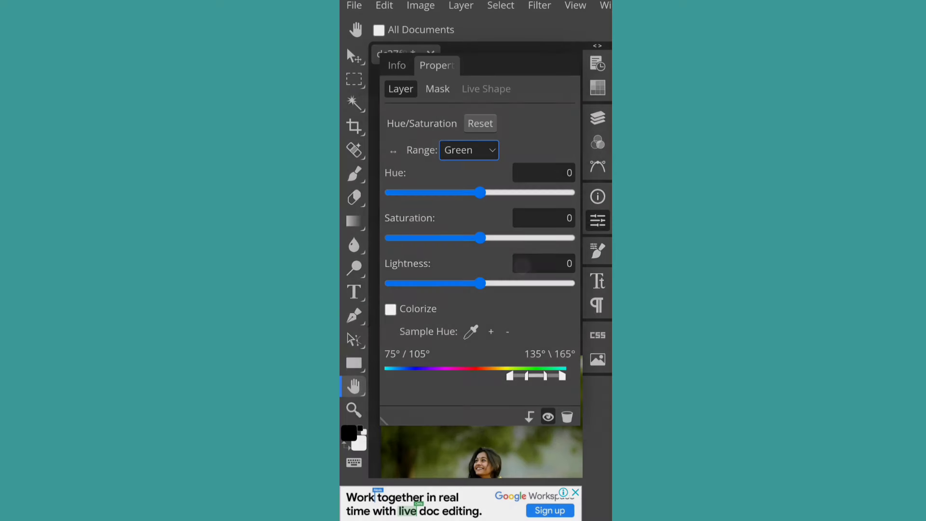
pyautogui.moveTo(480, 238); pyautogui.dragTo(517, 253)
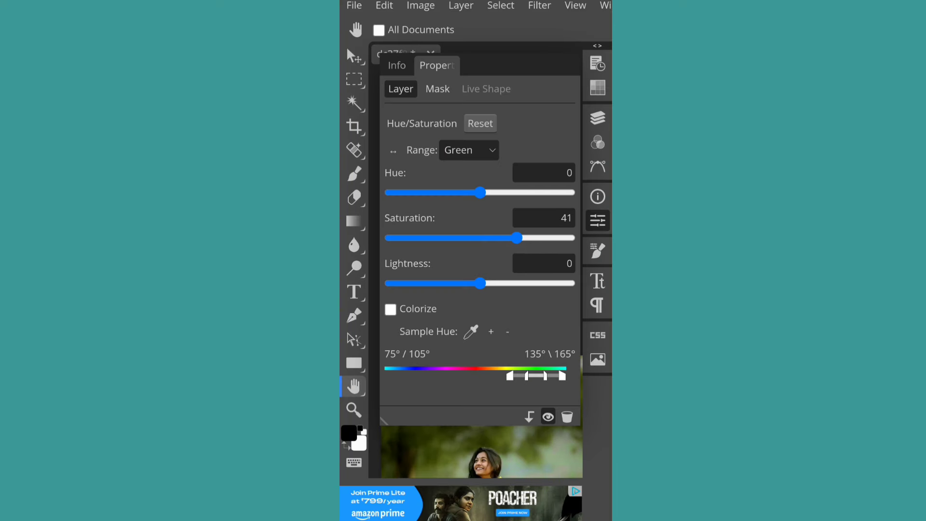
# - Raise Yellow saturation to 50, close Properties and show the Layers panel again
pyautogui.click(481, 148)
pyautogui.click(496, 200)
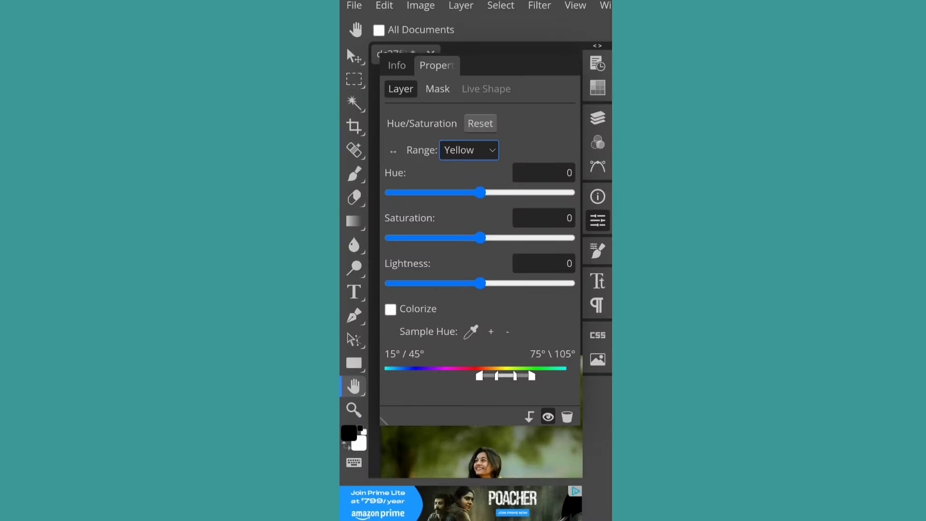
pyautogui.moveTo(480, 238); pyautogui.dragTo(525, 238)
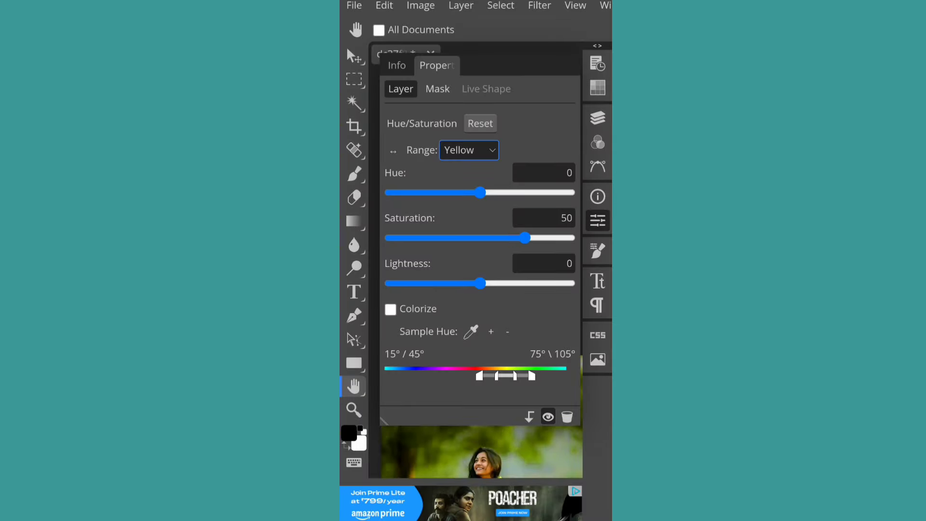
pyautogui.click(598, 220)
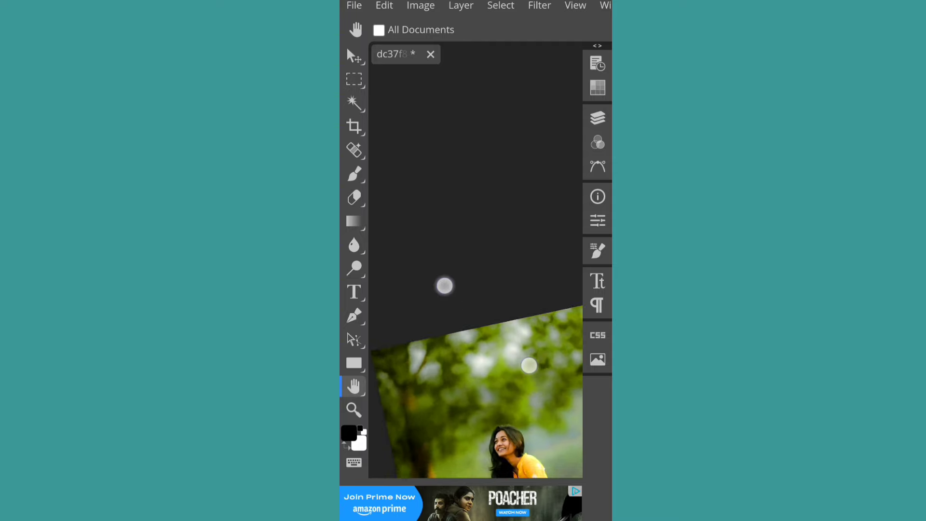
pyautogui.moveTo(443, 283)
pyautogui.mouseDown()
pyautogui.moveTo(458, 105)
pyautogui.moveTo(465, 112)
pyautogui.mouseUp()
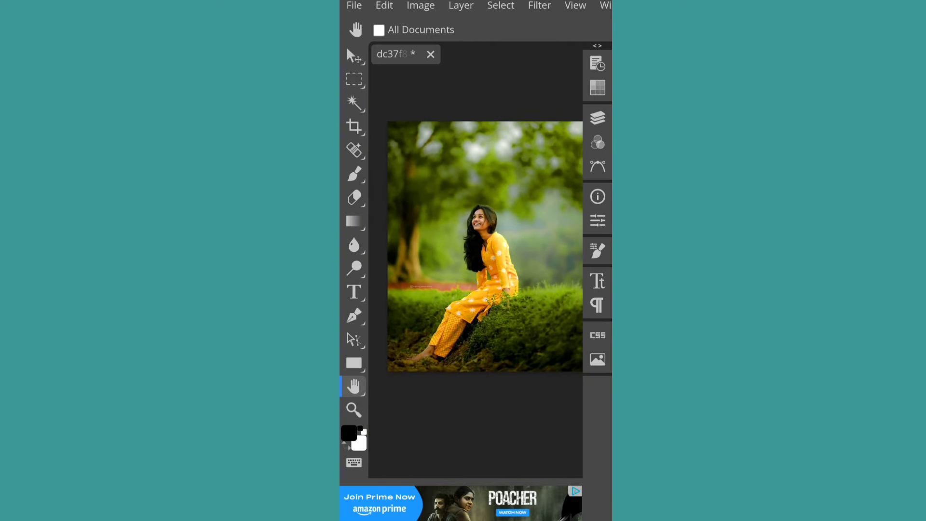
pyautogui.click(597, 118)
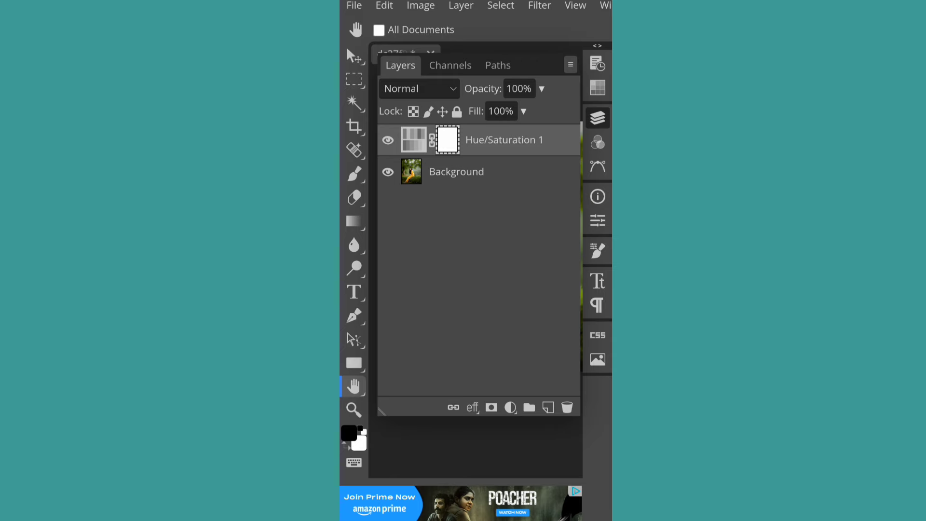
# - Add a Channel Mixer layer with the Blue output set to Green 100% and Blue 0%
pyautogui.click(510, 407)
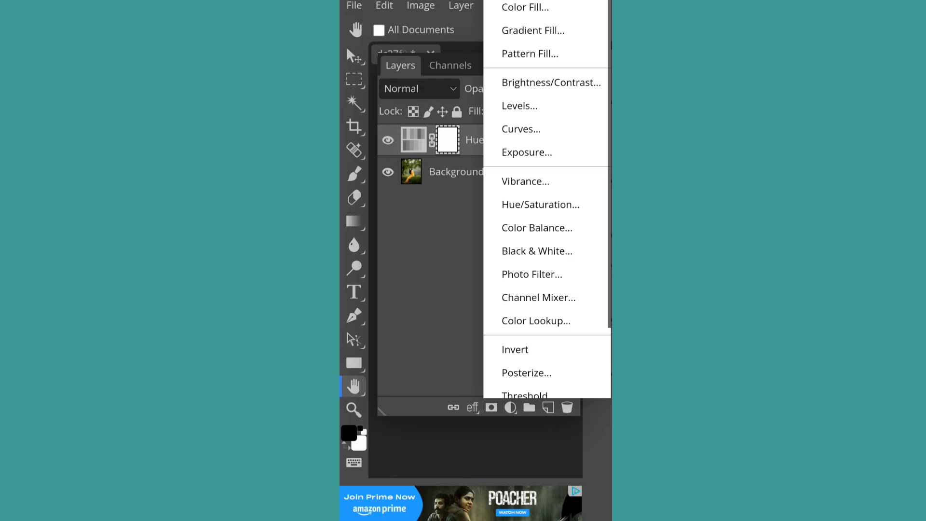
pyautogui.click(535, 298)
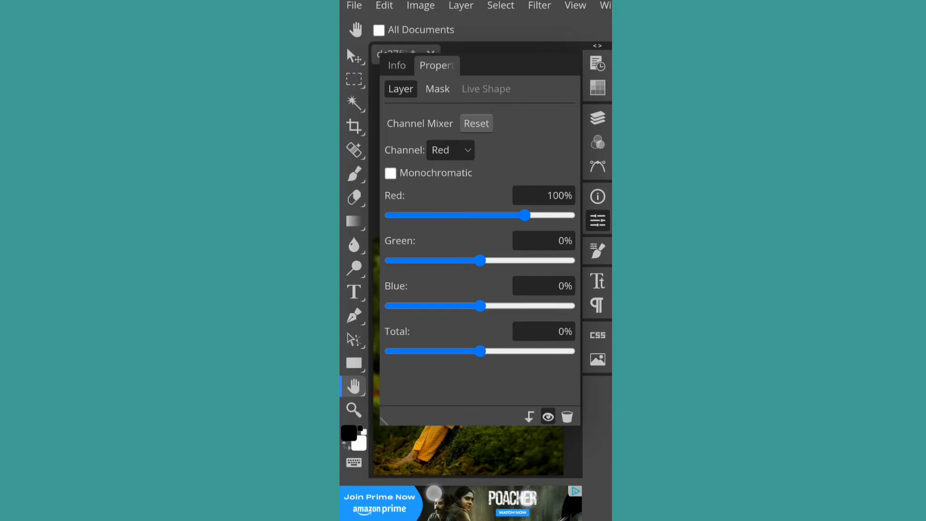
pyautogui.moveTo(434, 458)
pyautogui.mouseDown()
pyautogui.moveTo(435, 475)
pyautogui.moveTo(419, 459)
pyautogui.mouseUp()
pyautogui.click(449, 148)
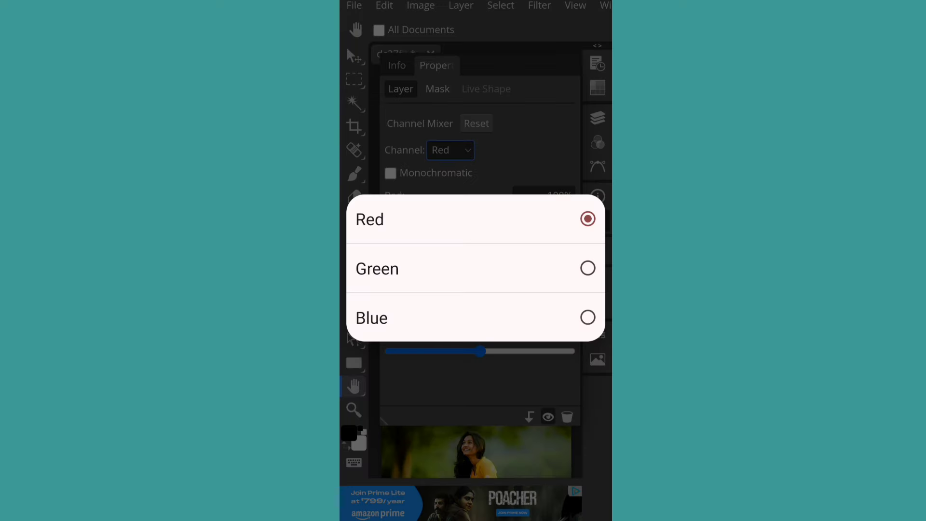
pyautogui.click(372, 317)
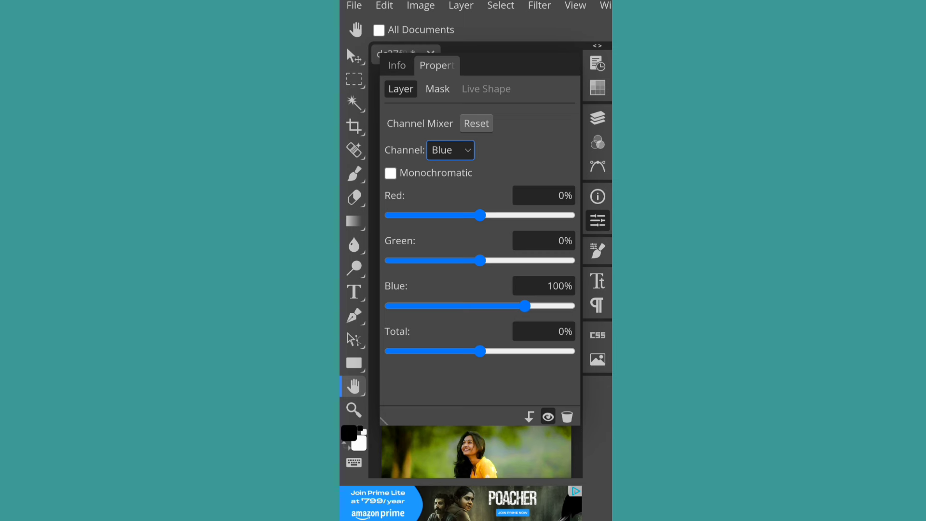
pyautogui.moveTo(480, 261)
pyautogui.mouseDown()
pyautogui.moveTo(528, 279)
pyautogui.moveTo(480, 322)
pyautogui.moveTo(479, 310)
pyautogui.mouseUp()
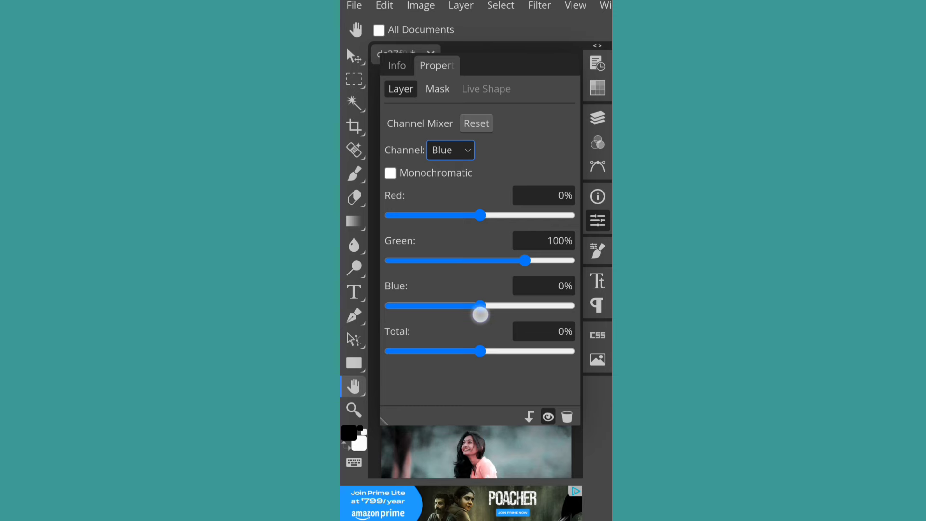
# - Close Properties, inspect the teal-tinted photo, and show the layer list
pyautogui.click(598, 221)
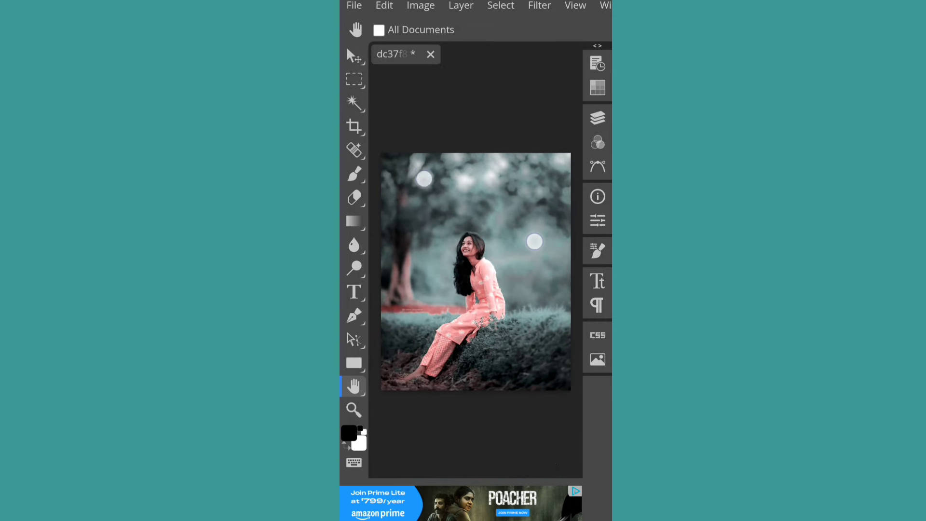
pyautogui.scroll(-1, 478, 210)
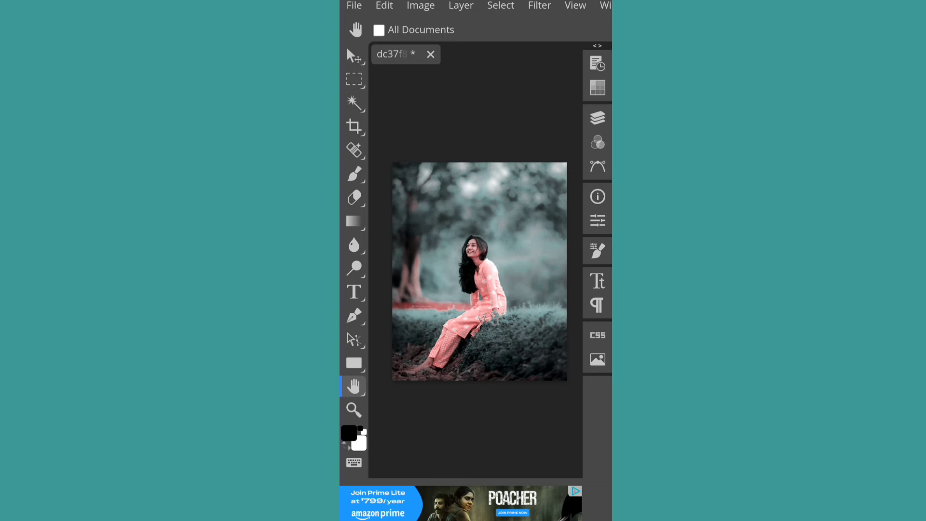
pyautogui.moveTo(471, 312); pyautogui.dragTo(463, 434)
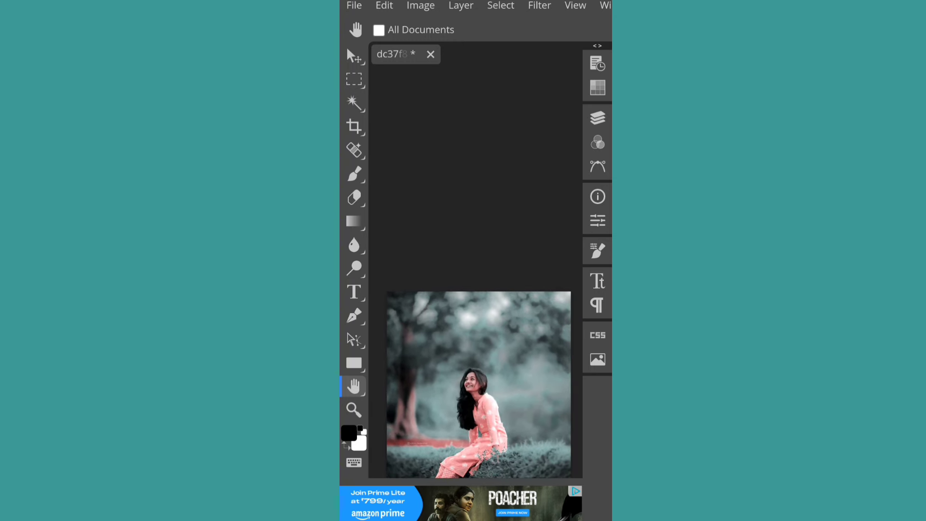
pyautogui.click(597, 118)
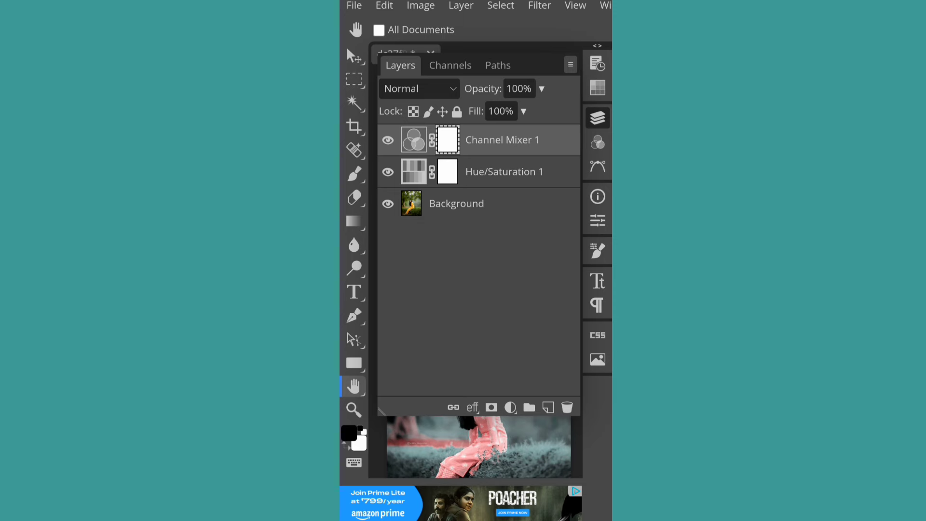
# - Add a second Hue/Saturation layer with the Cyan range at Hue -180 and Saturation 44
pyautogui.click(510, 408)
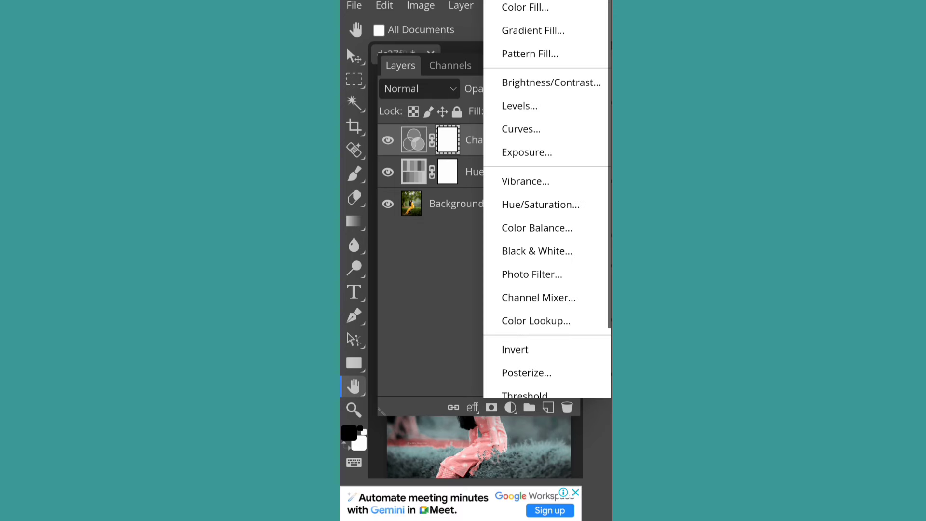
pyautogui.scroll(-1, 543, 198)
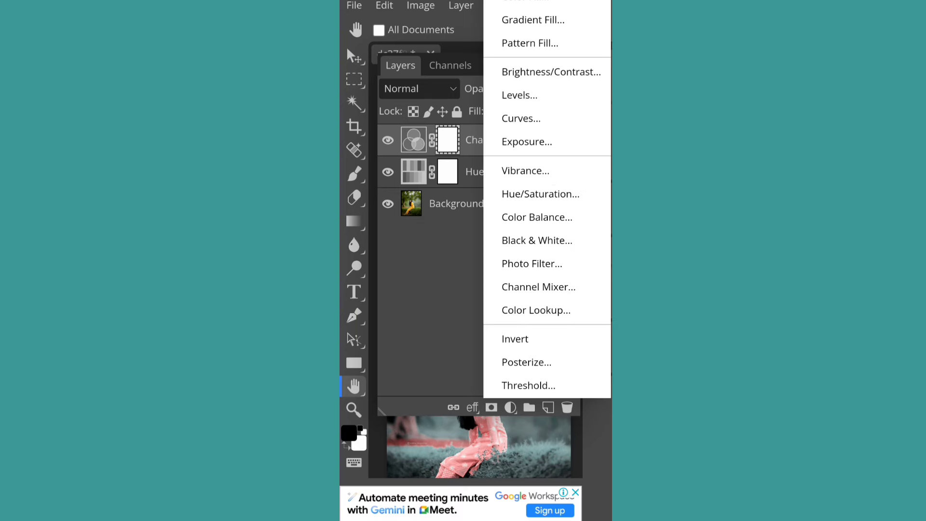
pyautogui.click(541, 194)
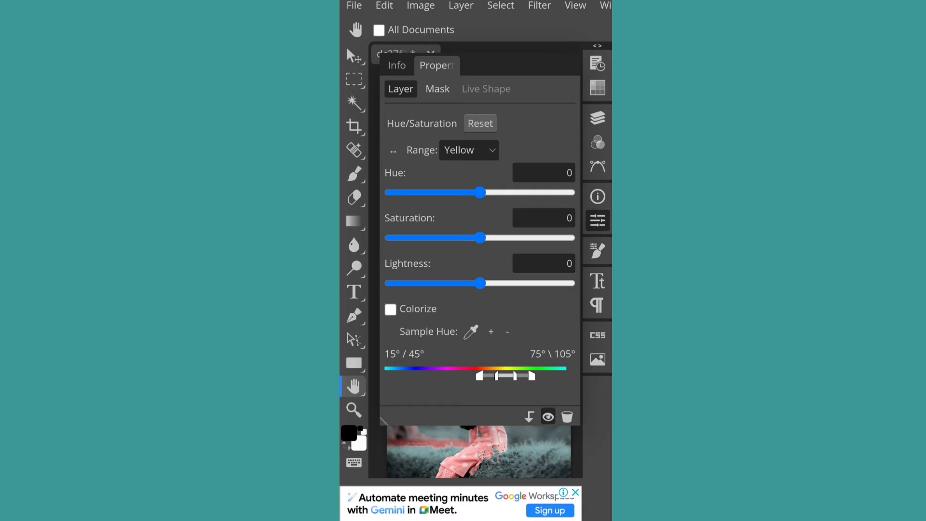
pyautogui.click(481, 153)
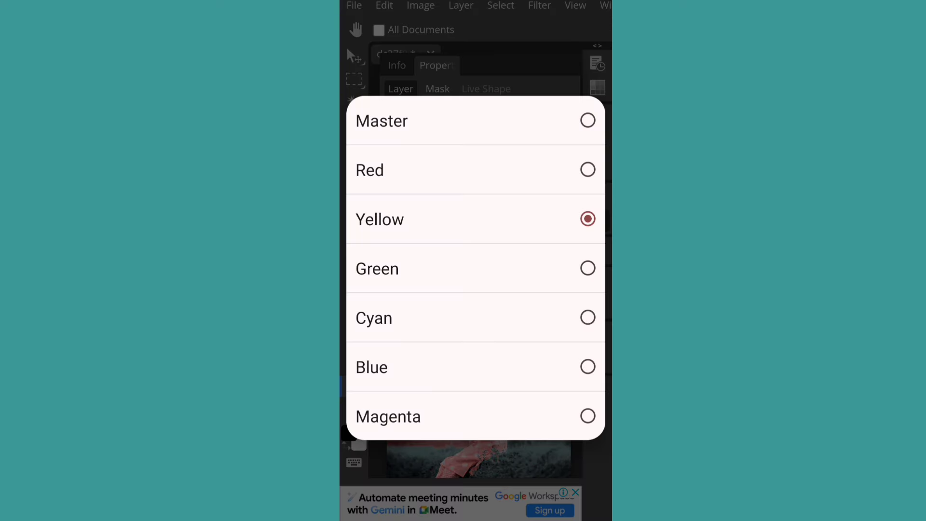
pyautogui.click(494, 311)
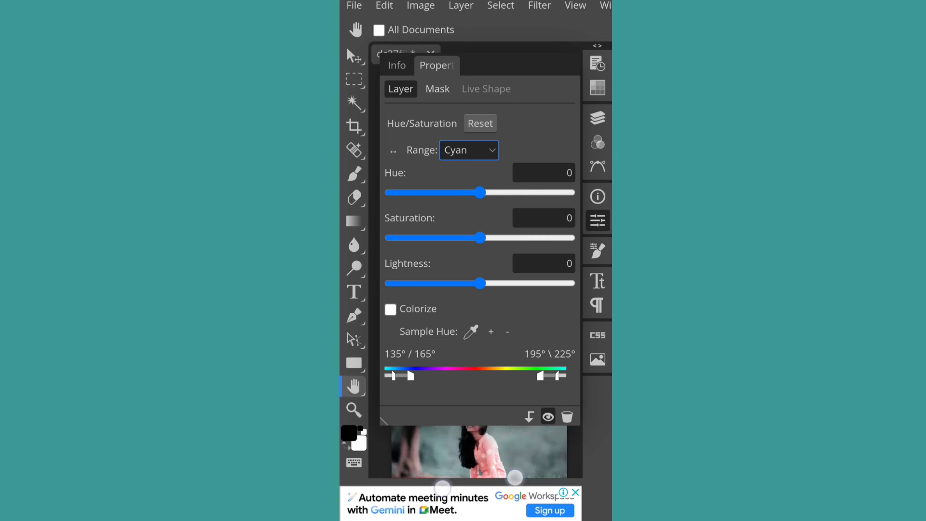
pyautogui.moveTo(479, 193)
pyautogui.mouseDown()
pyautogui.moveTo(396, 211)
pyautogui.moveTo(512, 222)
pyautogui.moveTo(392, 252)
pyautogui.moveTo(535, 242)
pyautogui.moveTo(468, 247)
pyautogui.moveTo(520, 264)
pyautogui.mouseUp()
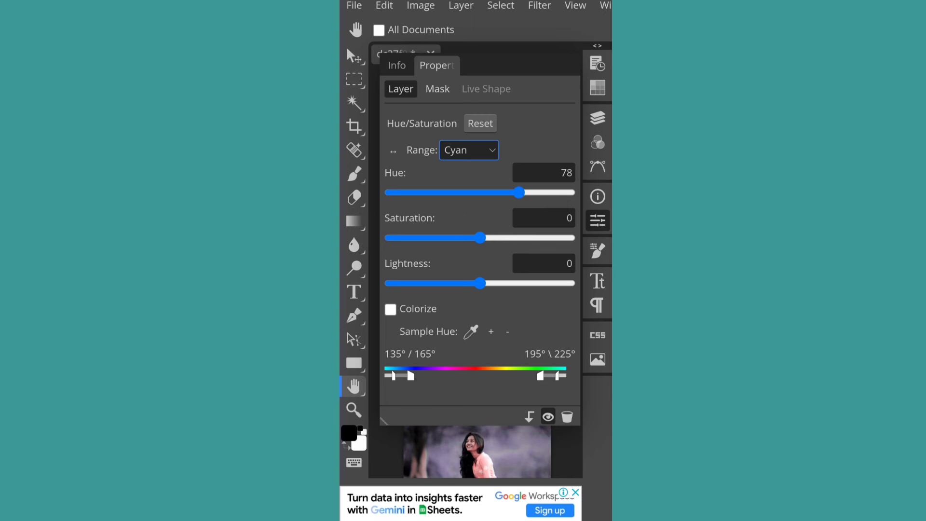
pyautogui.moveTo(480, 238)
pyautogui.mouseDown()
pyautogui.moveTo(551, 246)
pyautogui.moveTo(523, 248)
pyautogui.moveTo(518, 261)
pyautogui.mouseUp()
pyautogui.moveTo(519, 193); pyautogui.dragTo(390, 220)
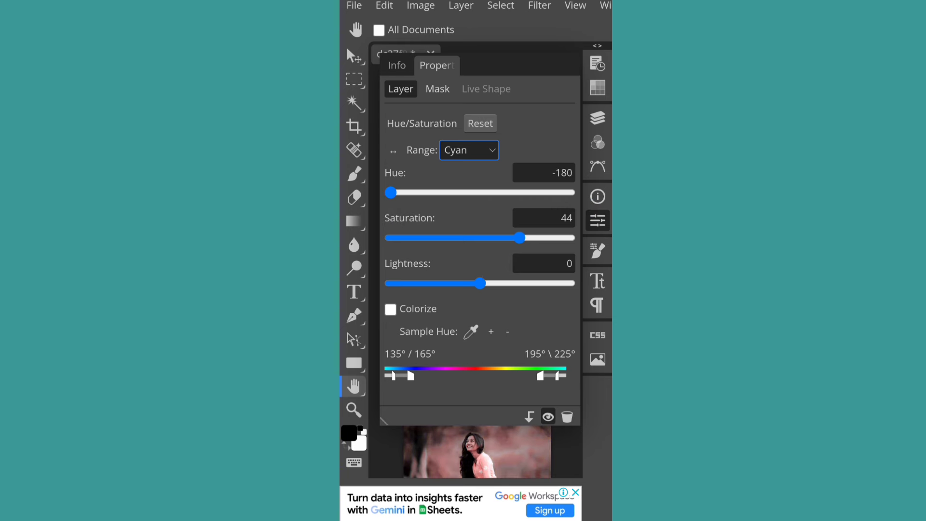
# - Nudge the Red range to Hue 6 and Saturation 3, then view the whole rose-pink photo
pyautogui.click(469, 150)
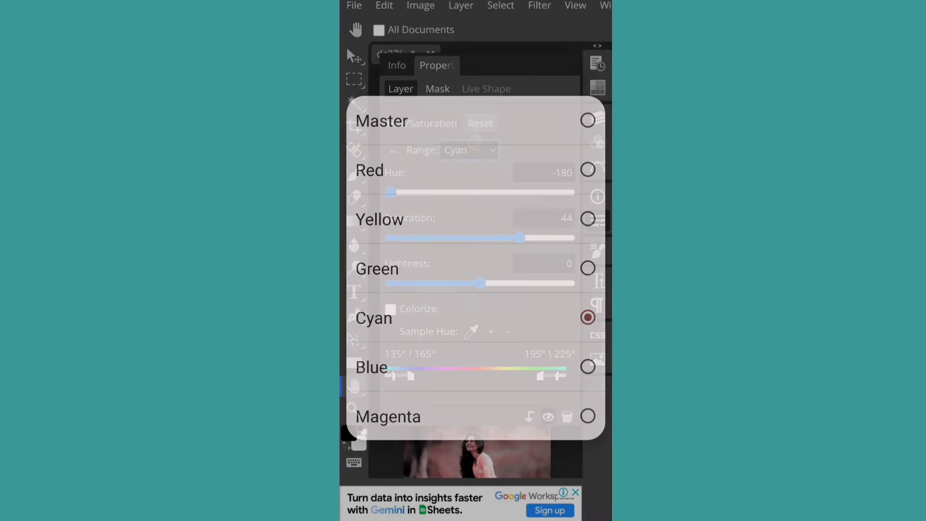
pyautogui.click(463, 169)
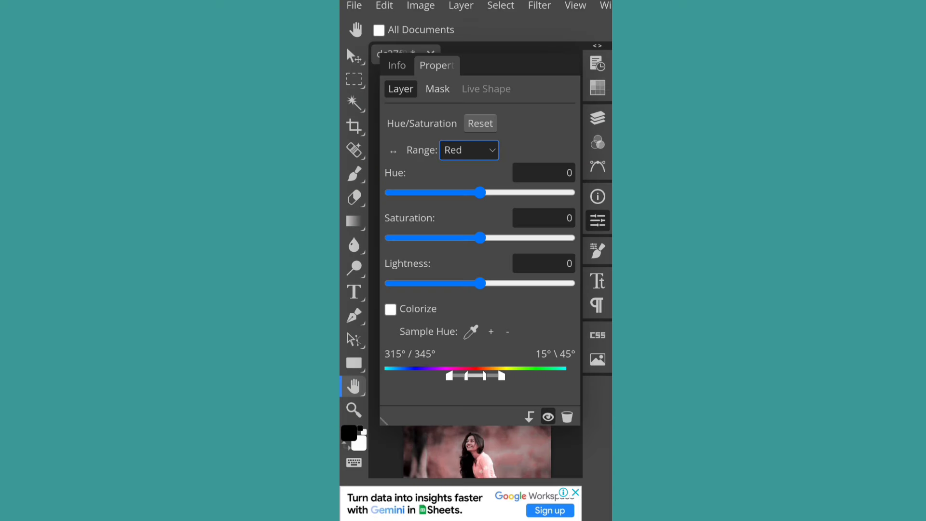
pyautogui.moveTo(480, 193)
pyautogui.mouseDown()
pyautogui.moveTo(413, 192)
pyautogui.moveTo(490, 192)
pyautogui.moveTo(483, 199)
pyautogui.mouseUp()
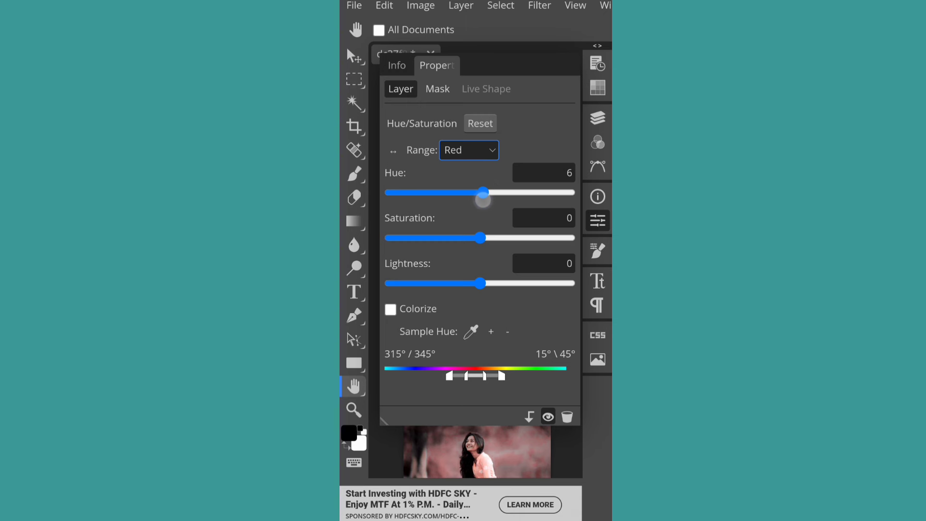
pyautogui.moveTo(480, 238); pyautogui.dragTo(491, 238)
pyautogui.click(598, 220)
pyautogui.moveTo(539, 439)
pyautogui.mouseDown()
pyautogui.moveTo(529, 371)
pyautogui.moveTo(545, 271)
pyautogui.mouseUp()
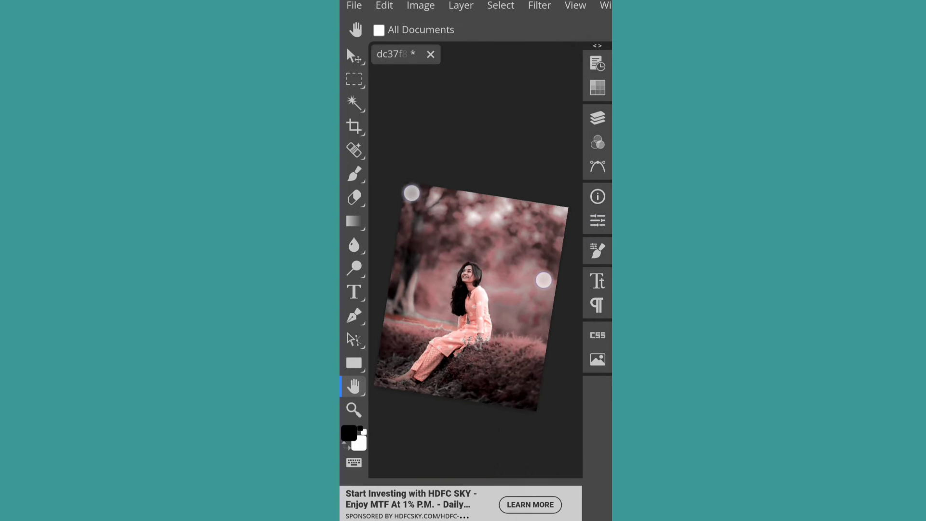
pyautogui.moveTo(403, 200); pyautogui.dragTo(395, 180)
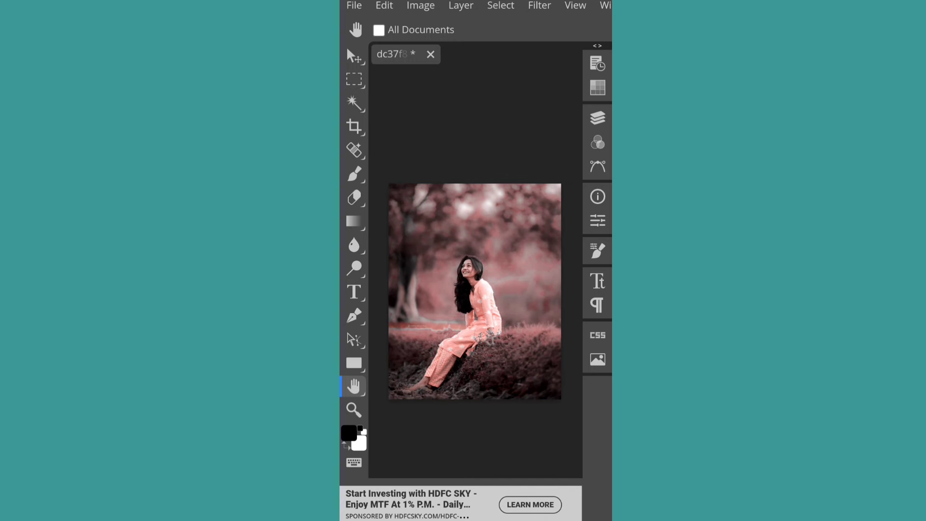
pyautogui.click(598, 118)
pyautogui.click(388, 140)
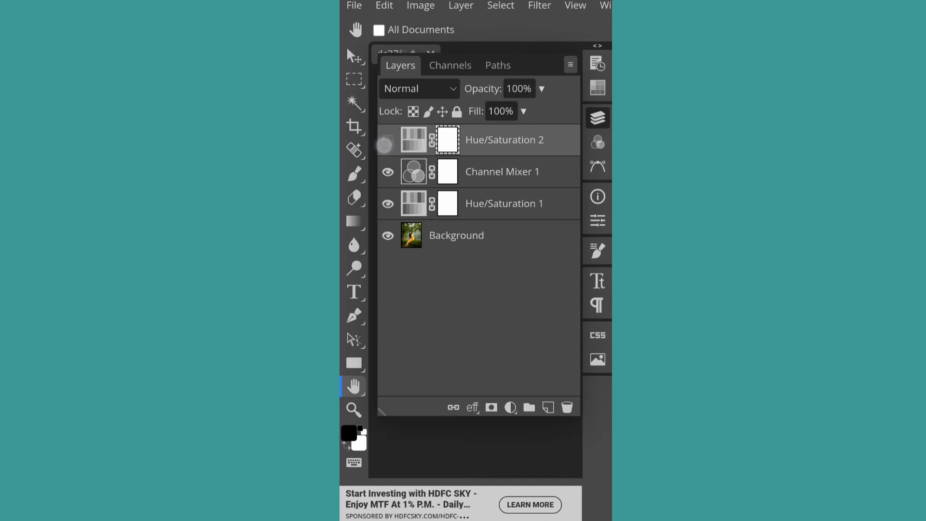
pyautogui.click(387, 172)
pyautogui.click(388, 203)
pyautogui.click(597, 118)
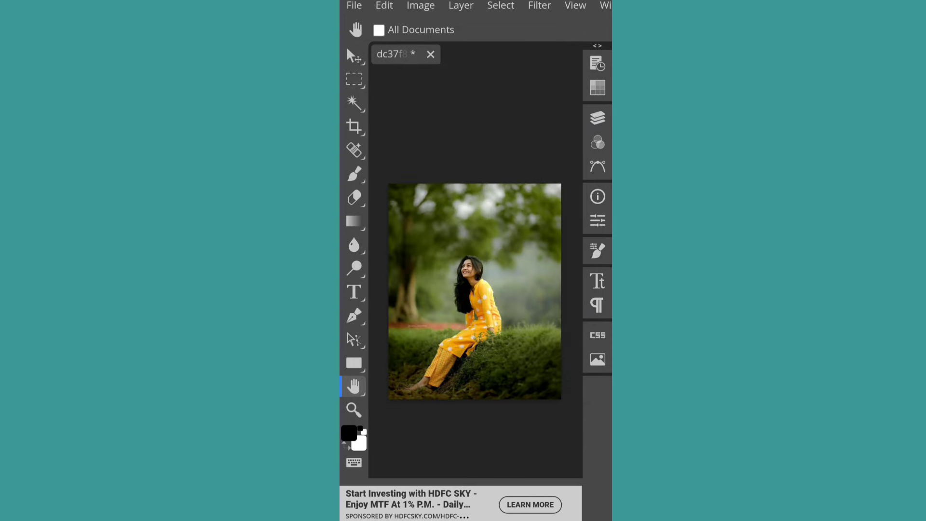
pyautogui.click(598, 118)
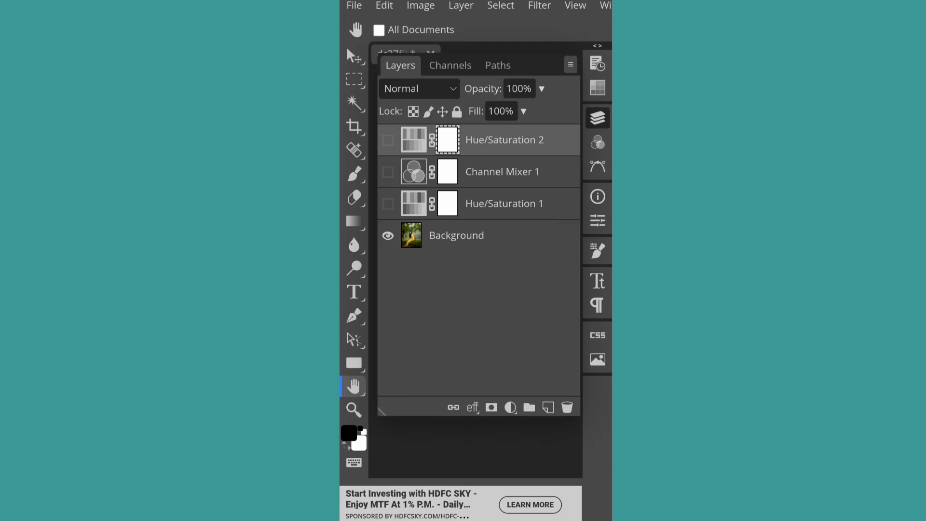
pyautogui.click(388, 204)
pyautogui.click(387, 172)
pyautogui.click(386, 142)
pyautogui.click(598, 118)
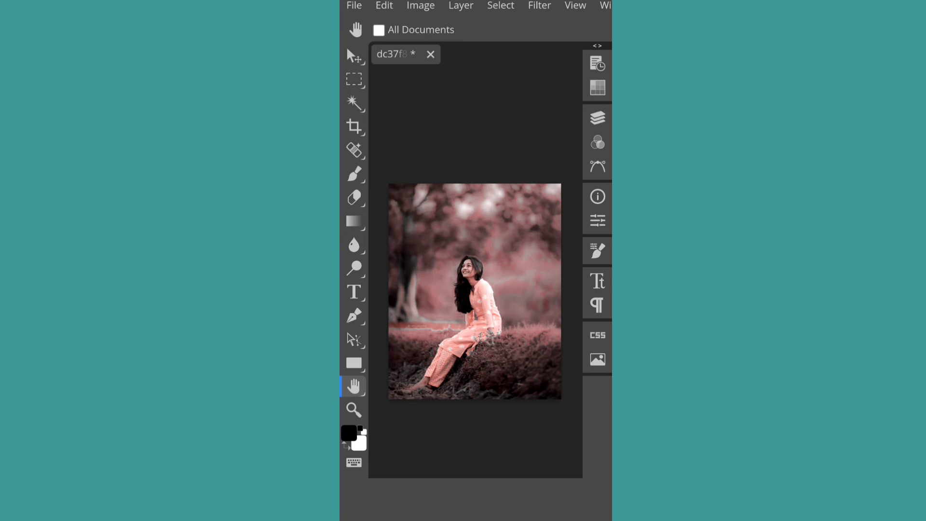
# - Place the Lovepik falling-leaves image from Downloads and enlarge it over the photo's upper half
pyautogui.click(354, 5)
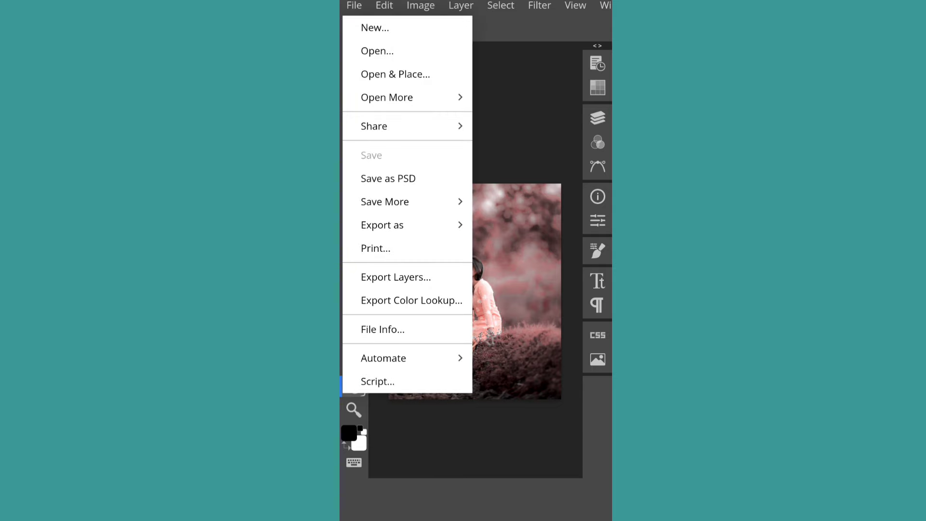
pyautogui.click(411, 76)
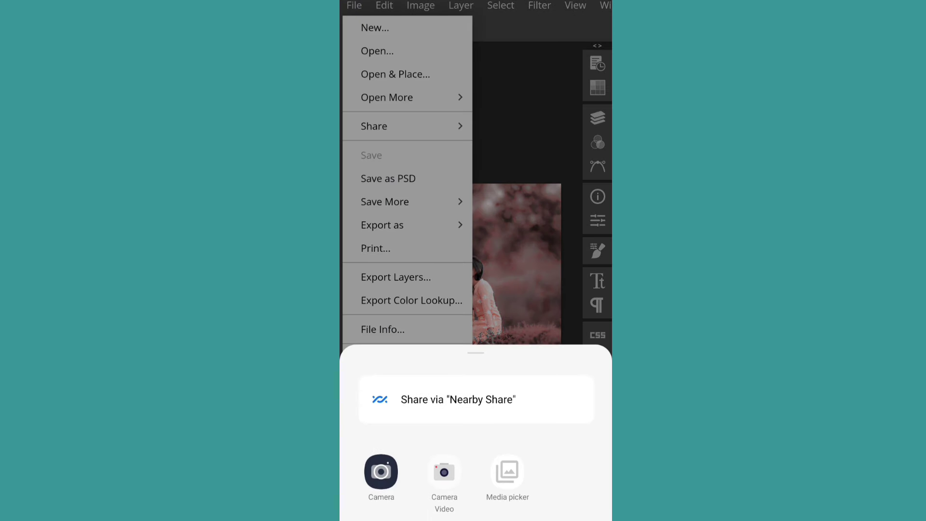
pyautogui.click(508, 471)
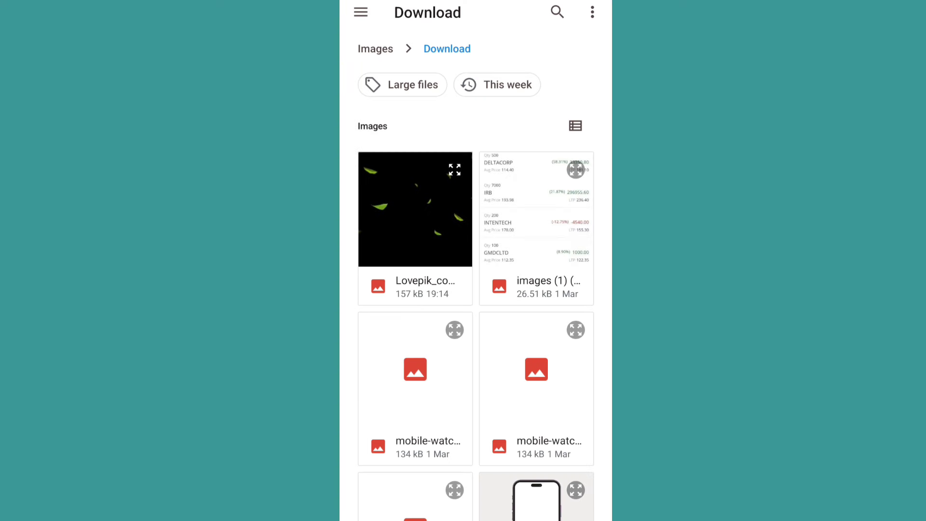
pyautogui.click(420, 228)
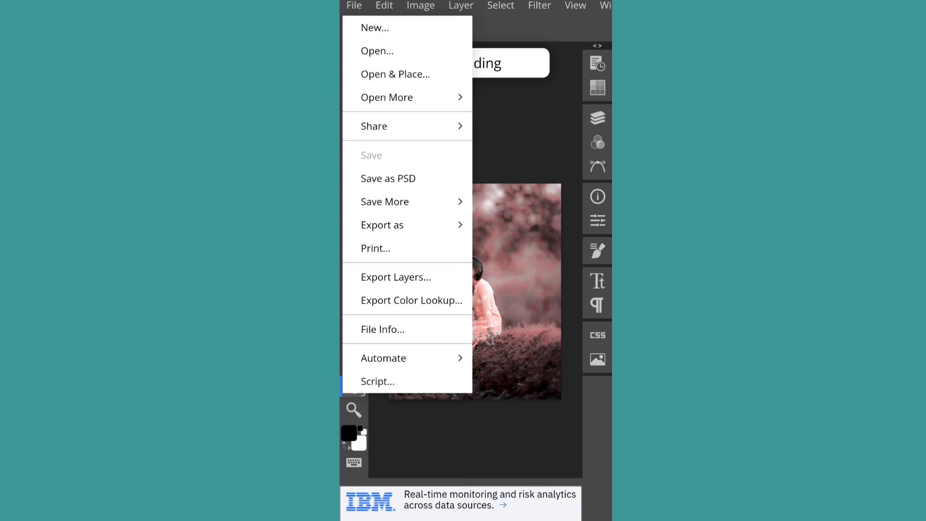
pyautogui.click(535, 136)
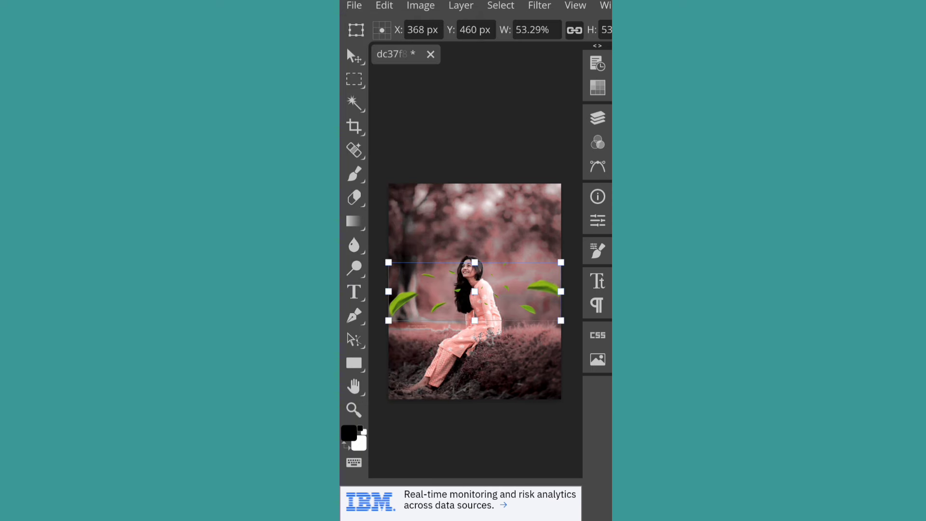
pyautogui.moveTo(388, 262); pyautogui.dragTo(309, 184)
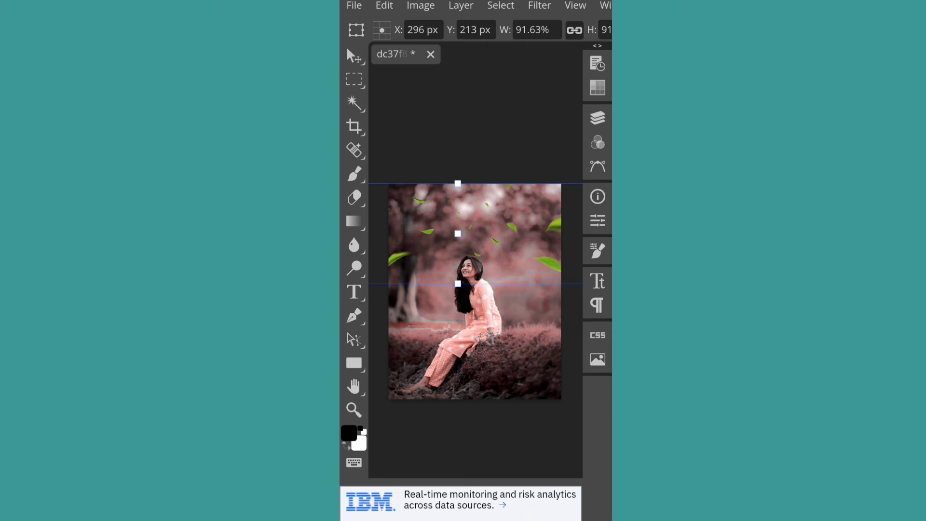
# - Apply a Motion Blur of about 21 px distance to the leaves layer
pyautogui.click(539, 6)
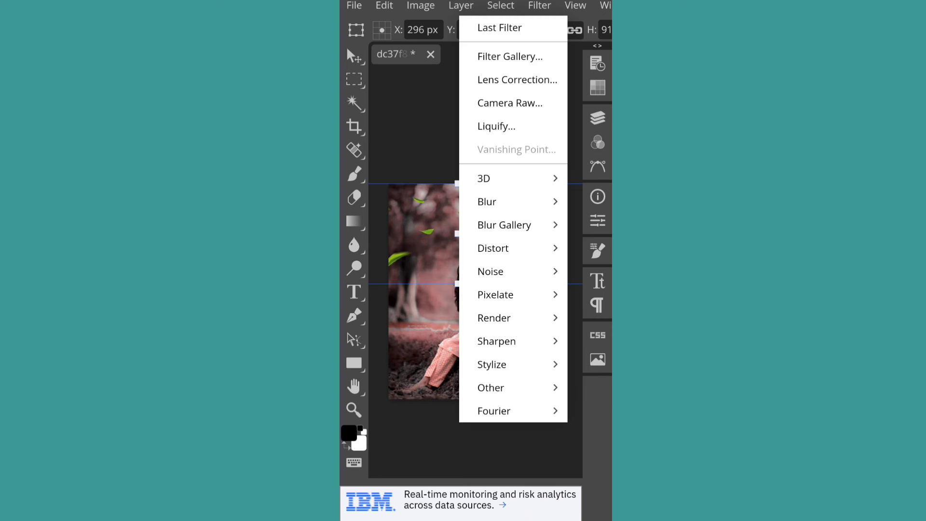
pyautogui.click(531, 203)
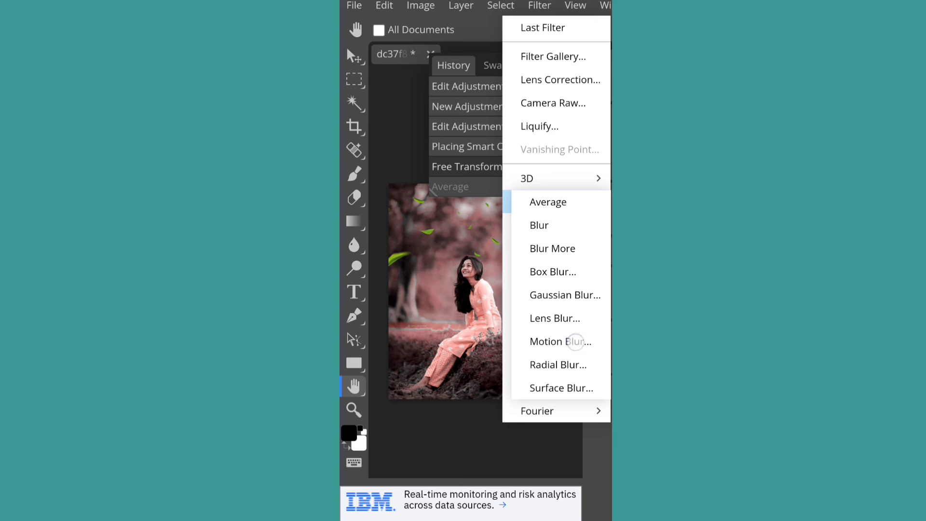
pyautogui.click(560, 342)
pyautogui.moveTo(361, 91)
pyautogui.mouseDown()
pyautogui.moveTo(445, 101)
pyautogui.moveTo(401, 101)
pyautogui.mouseUp()
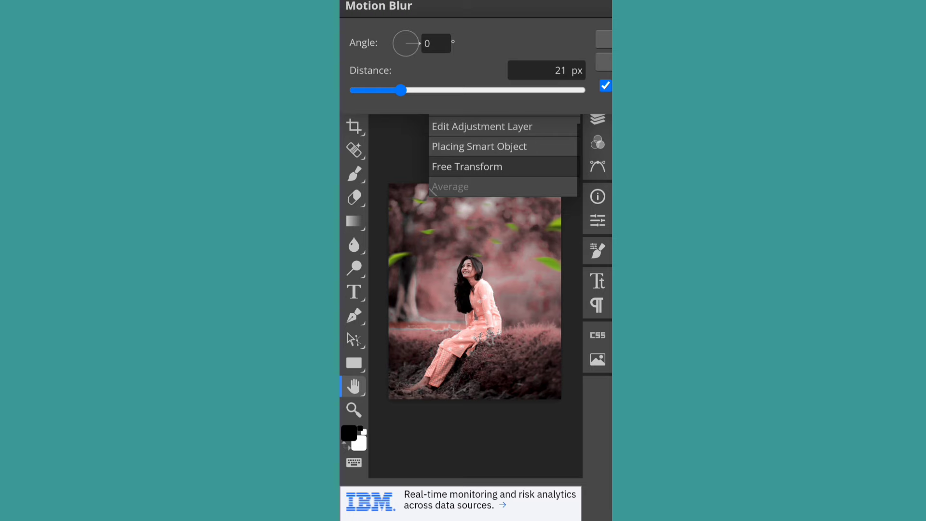
pyautogui.click(603, 39)
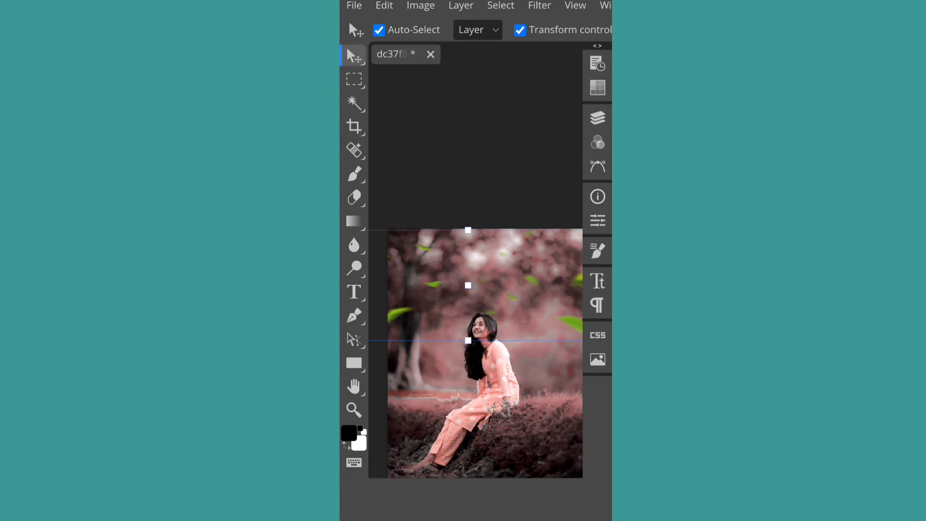
# - Move the leaves layer below Hue/Saturation 2 in the layer stack
pyautogui.click(597, 118)
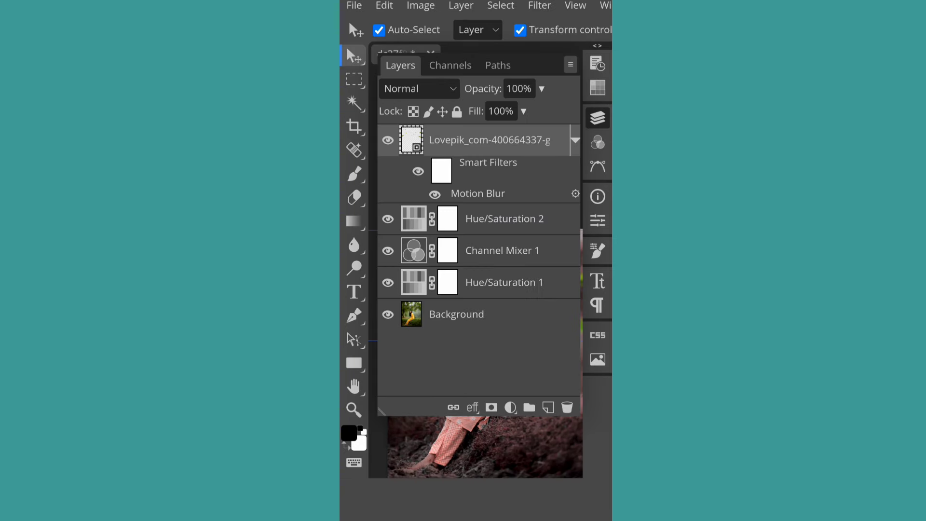
pyautogui.rightClick(534, 139)
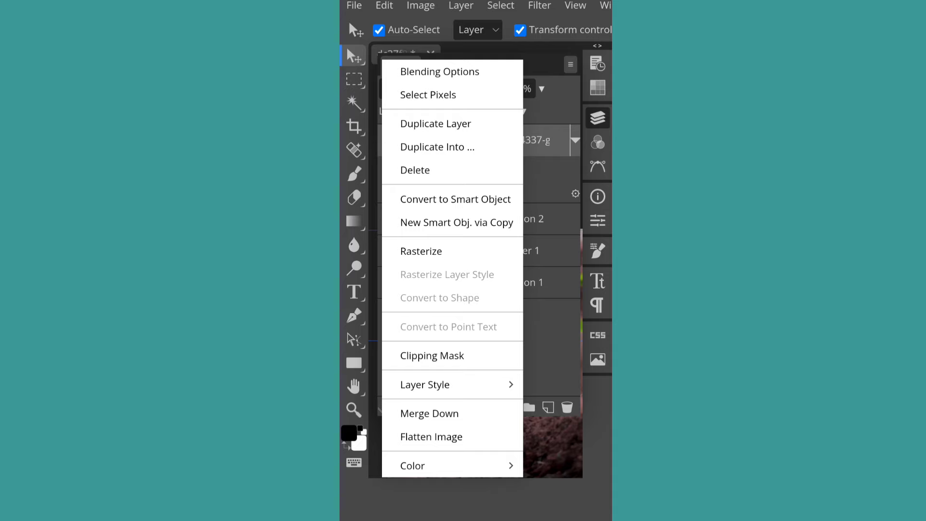
pyautogui.moveTo(527, 140)
pyautogui.mouseDown()
pyautogui.moveTo(509, 208)
pyautogui.moveTo(548, 407)
pyautogui.mouseUp()
pyautogui.click(597, 118)
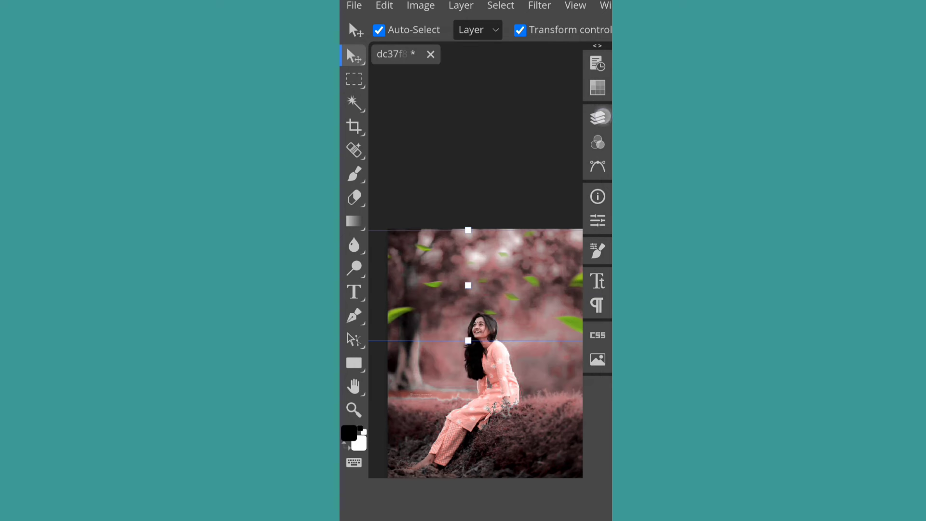
# - Free-transform the leaves layer, stretching it down so leaves cover the whole photo
pyautogui.hotkey('ctrl', 'alt', 't')
pyautogui.moveTo(499, 201); pyautogui.dragTo(499, 204)
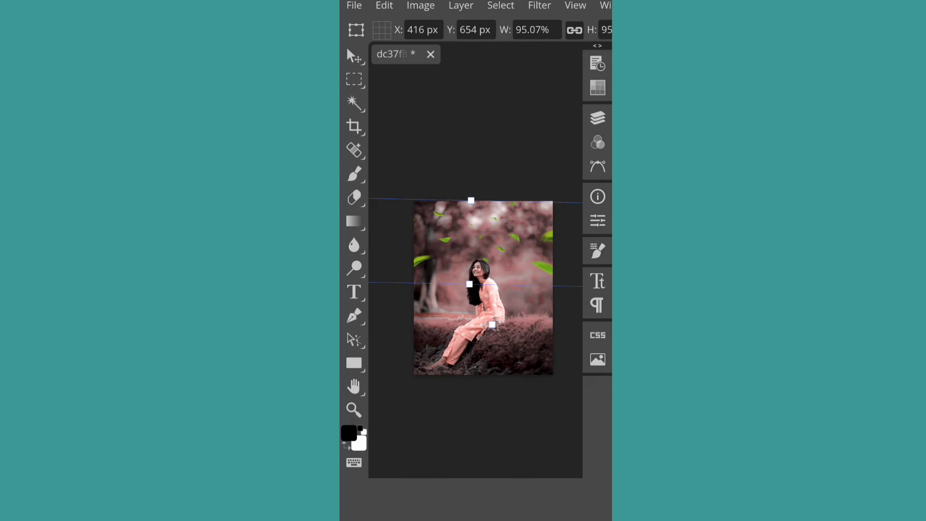
pyautogui.moveTo(504, 246); pyautogui.dragTo(500, 331)
pyautogui.press('Return')
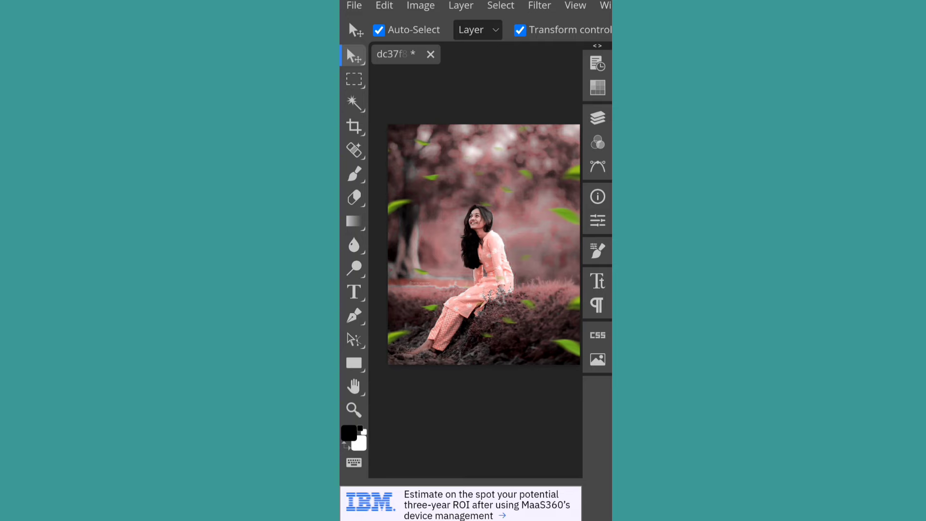
# - Zoom in and pan so the leaf-covered rose-pink photo fills the view
pyautogui.scroll(3, 489, 256)
pyautogui.scroll(2, 491, 264)
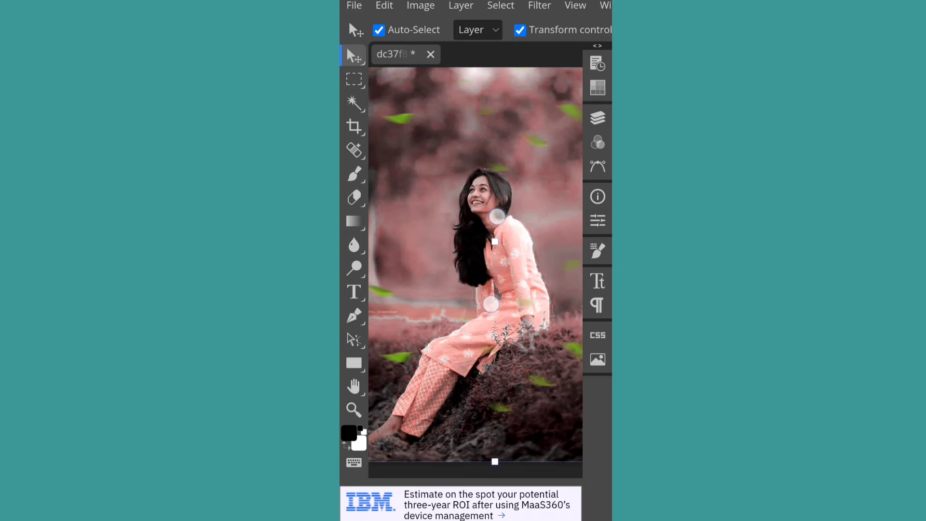
pyautogui.moveTo(492, 265); pyautogui.dragTo(492, 271)
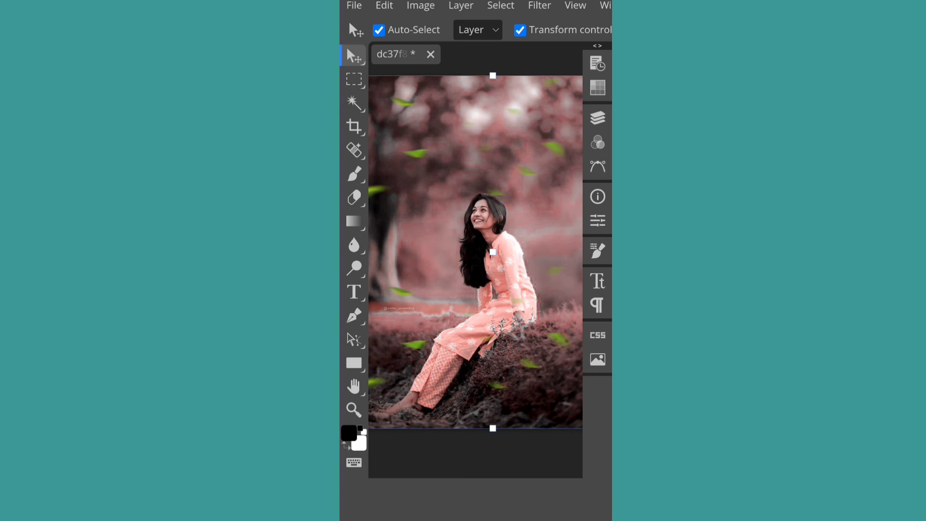
# - Export the image as a JPG at 736 × 920 px and 100% quality
pyautogui.click(355, 6)
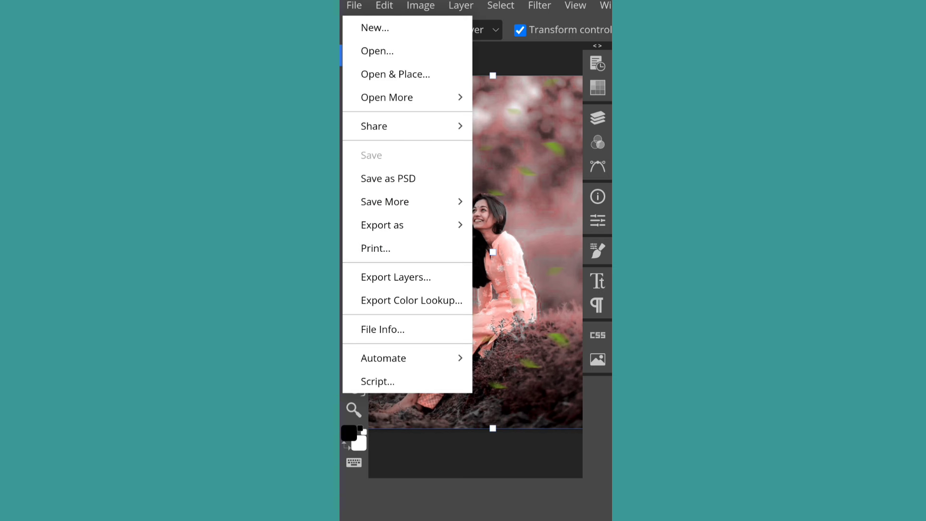
pyautogui.click(423, 225)
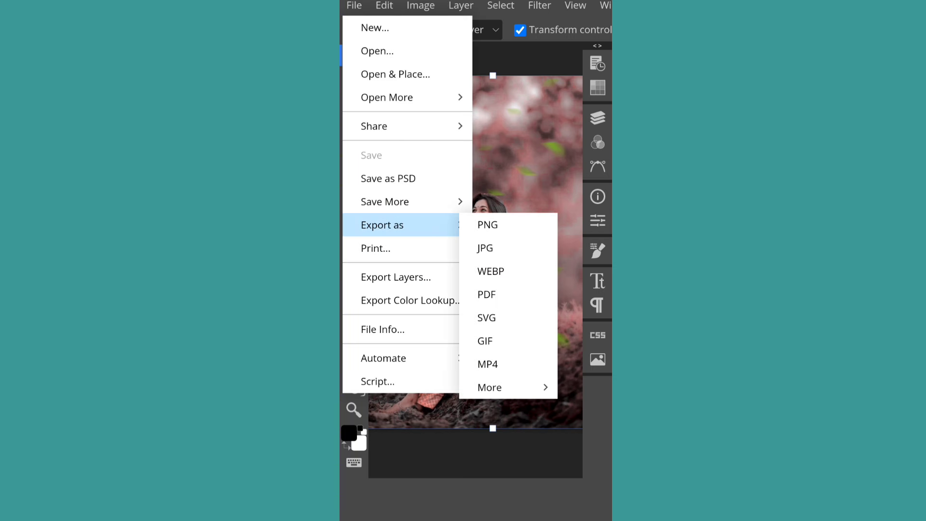
pyautogui.click(488, 247)
pyautogui.click(496, 361)
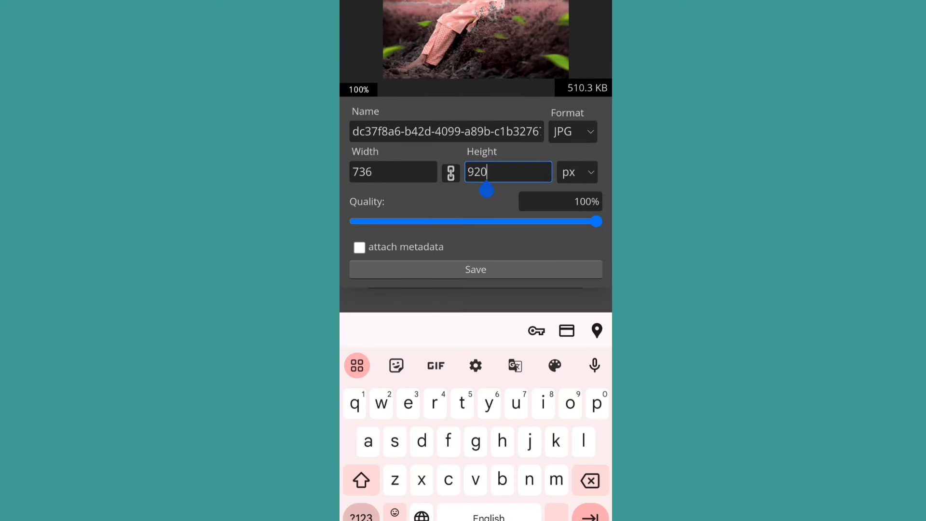
pyautogui.click(511, 265)
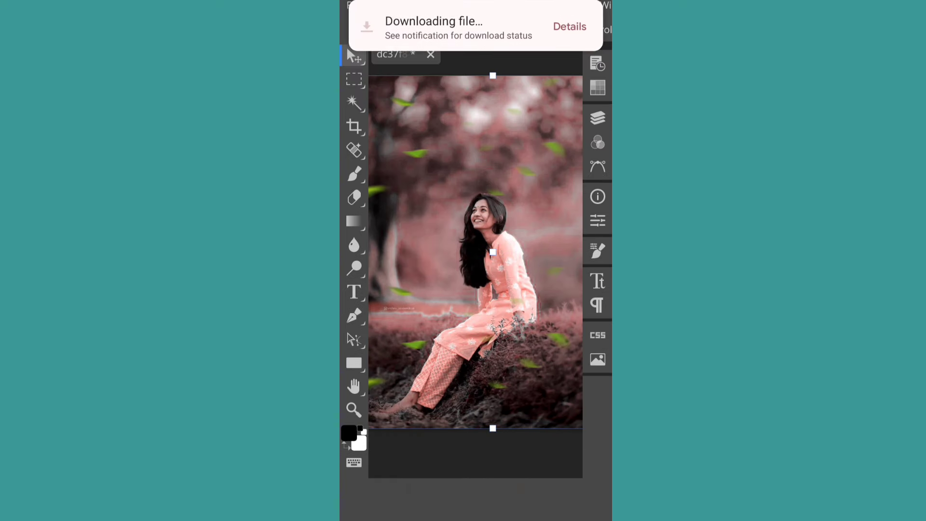